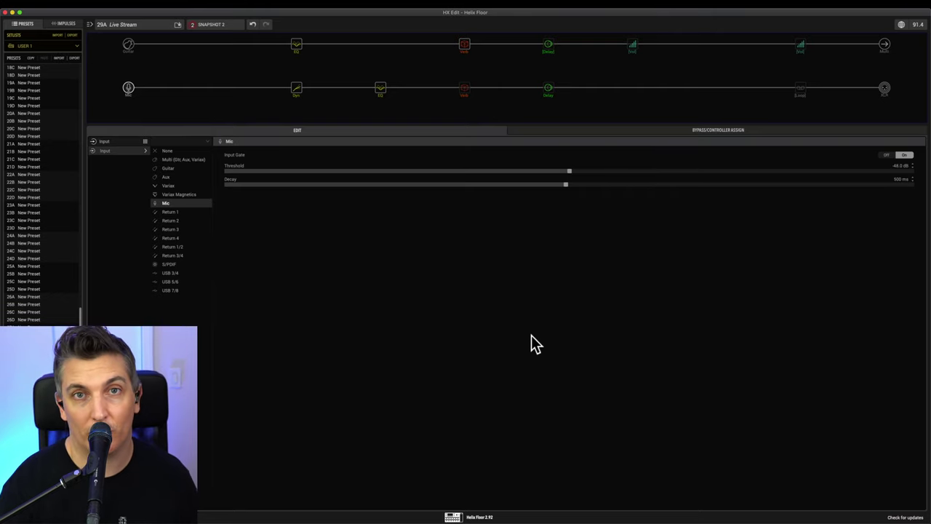
click(886, 156)
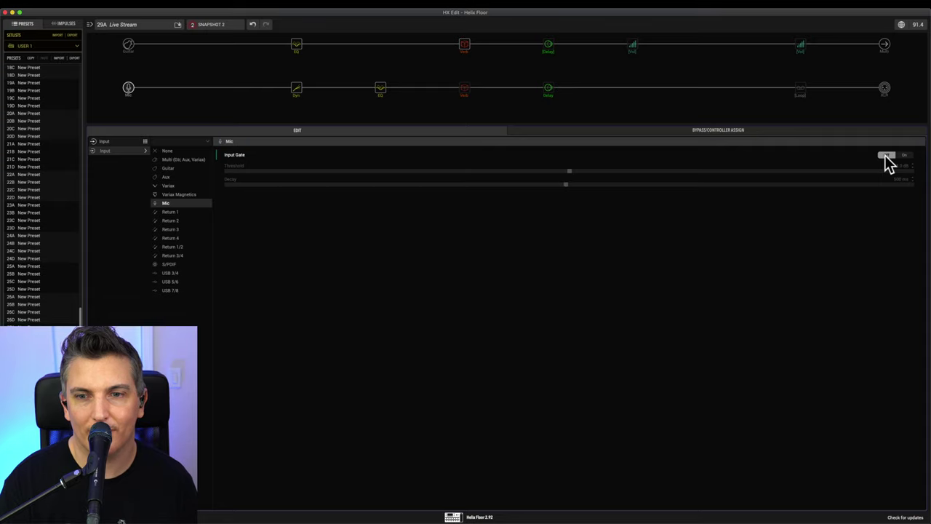
click(903, 156)
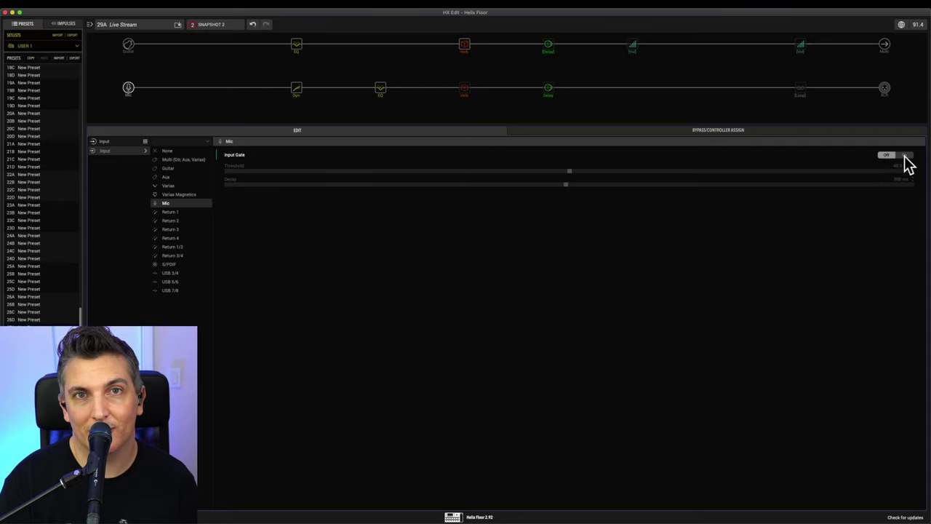
click(905, 155)
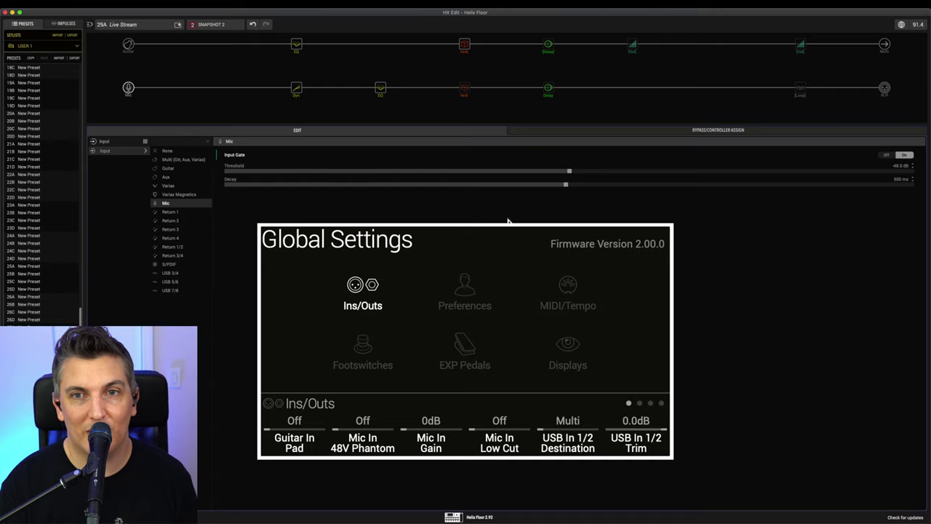
- Compare the LA Studio Comp bypassed and active, then browse the Preamp models
click(296, 89)
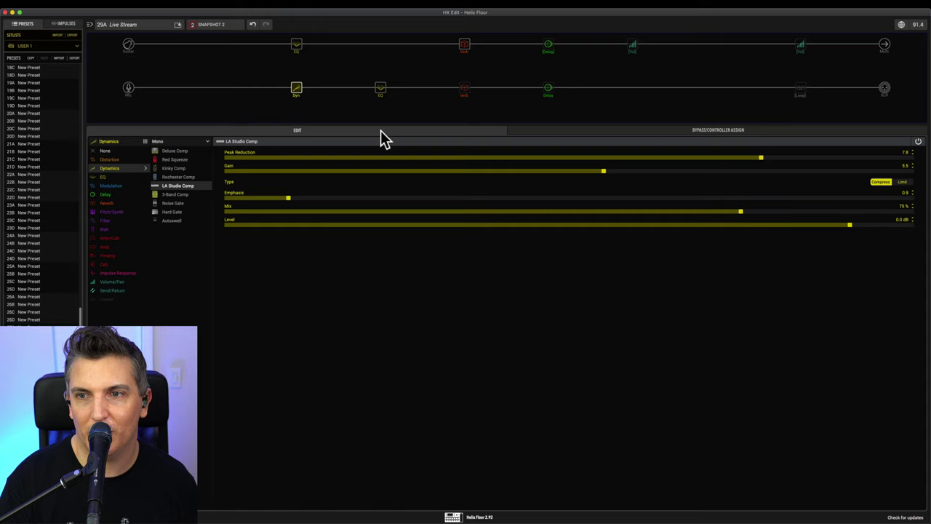
click(917, 142)
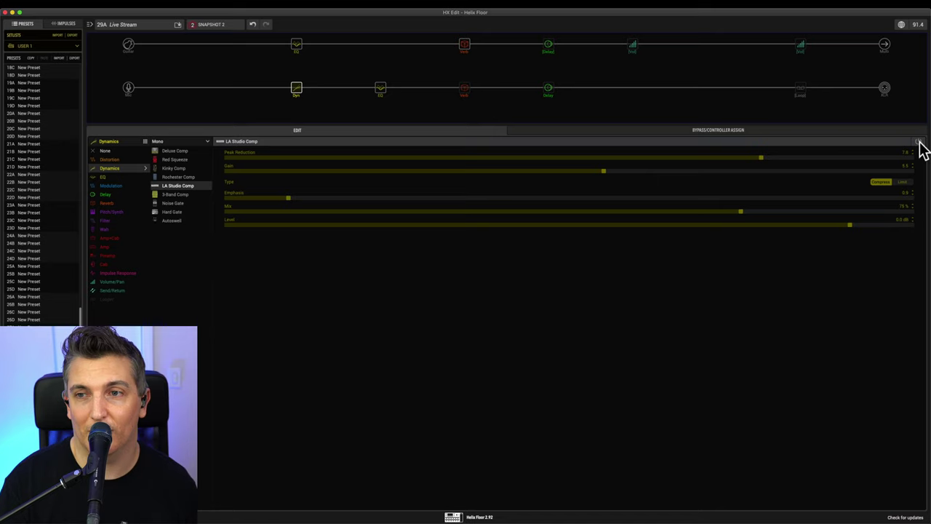
click(918, 142)
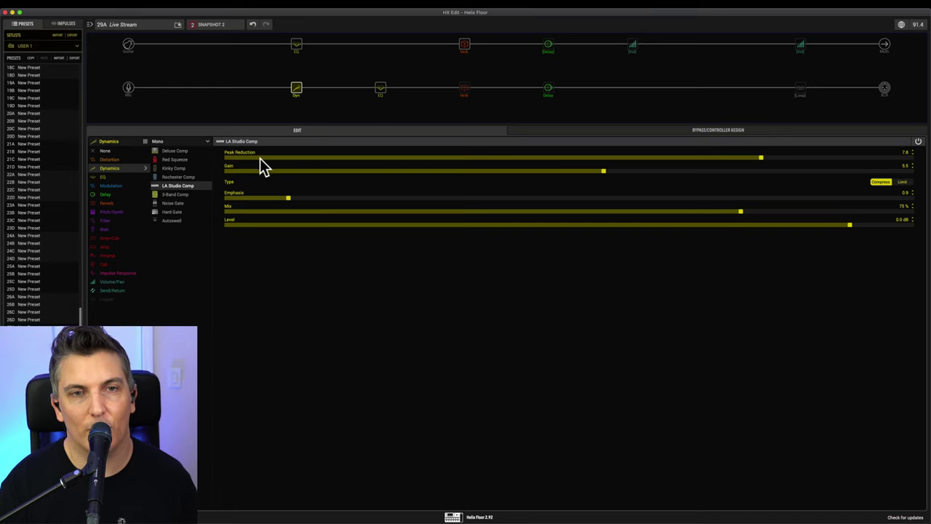
mouse_move(381, 91)
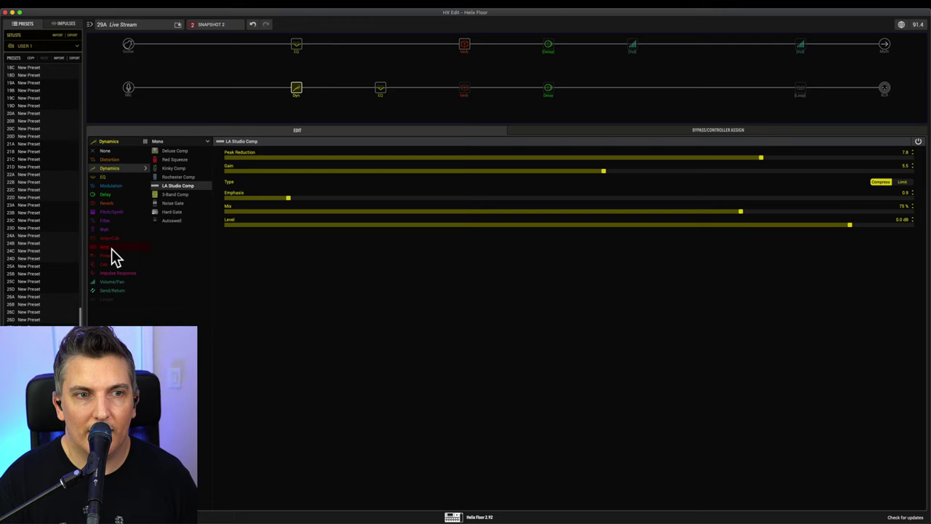
click(109, 255)
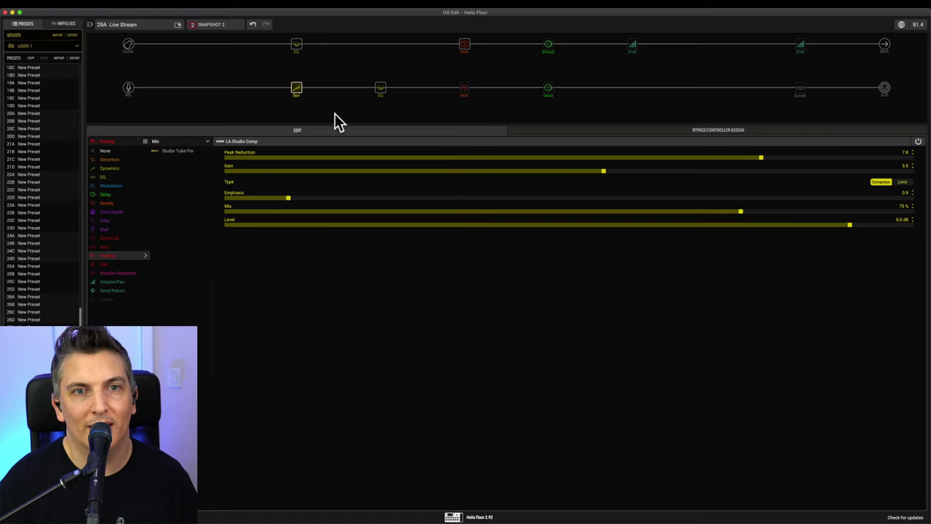
- A/B the Parametric EQ, keep Low Cut at 150 Hz, and boost High Gain to +6.4 dB
click(381, 88)
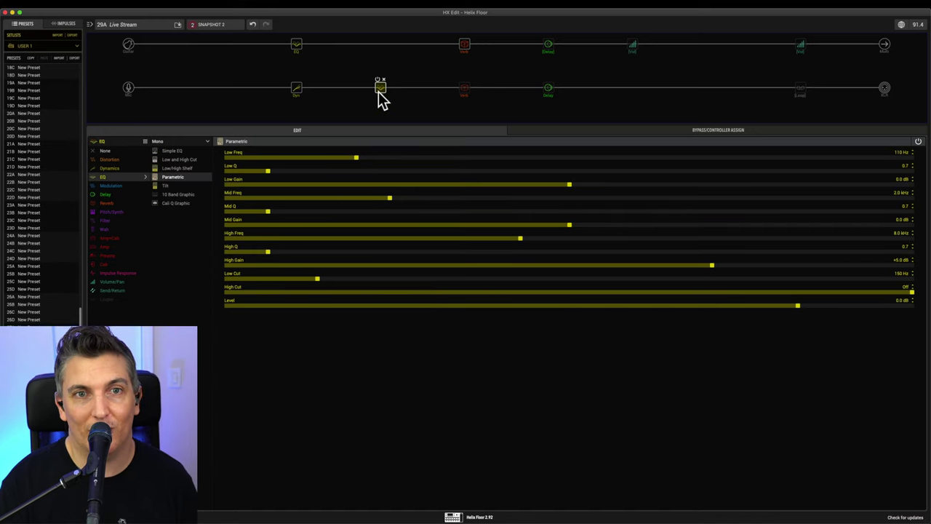
click(377, 79)
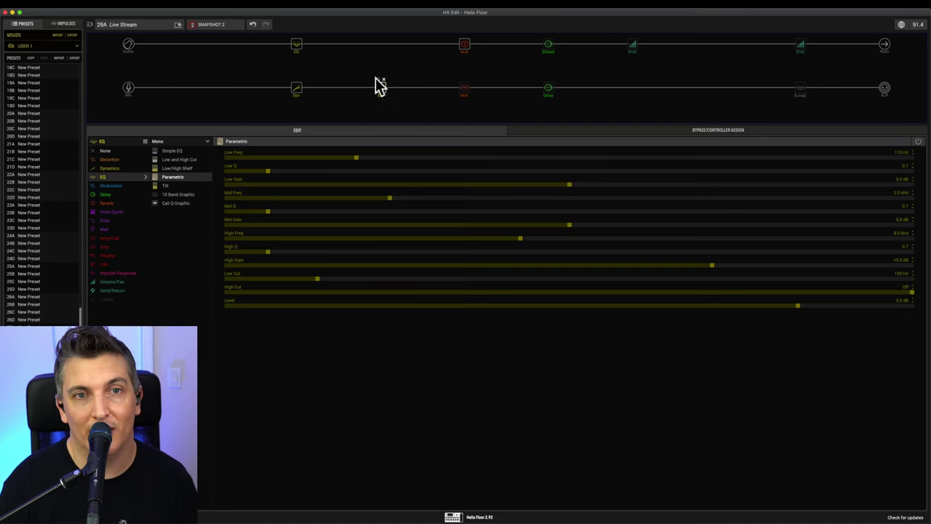
click(380, 86)
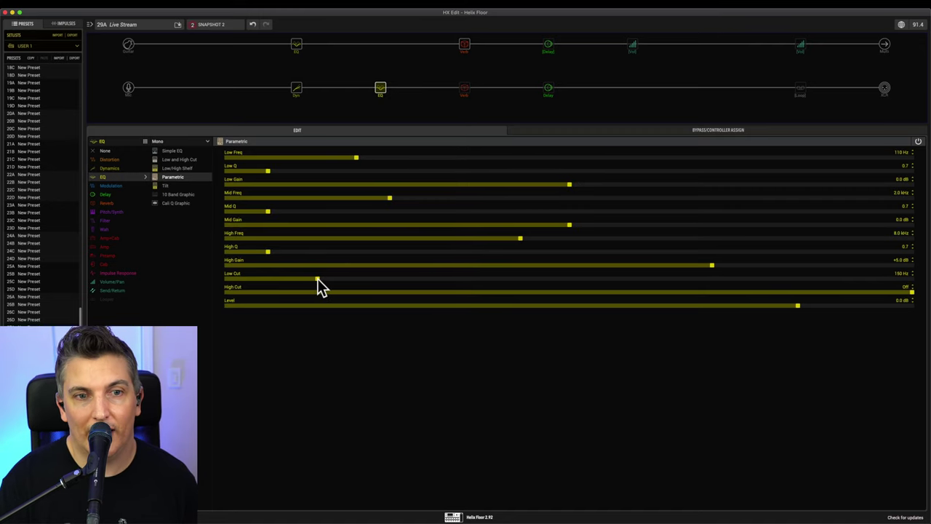
drag(318, 278, 858, 302)
drag(910, 280, 319, 295)
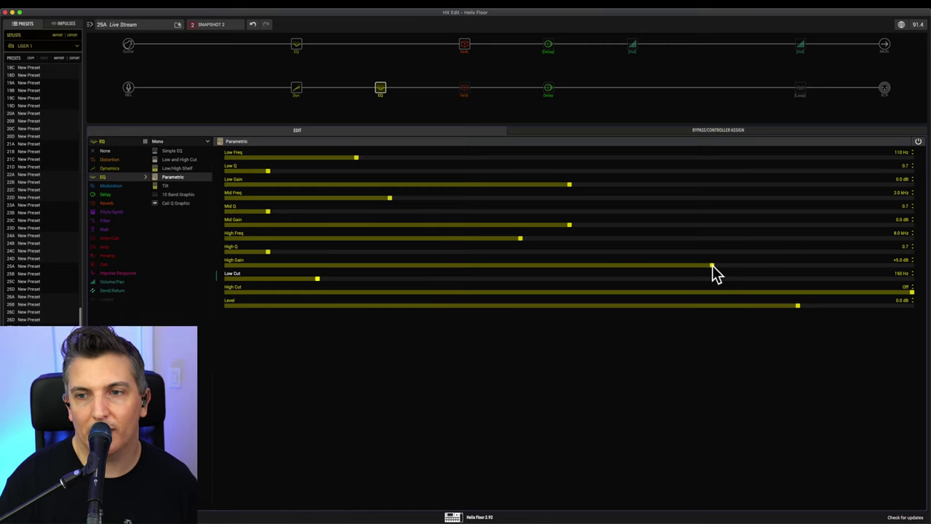
drag(533, 277, 752, 276)
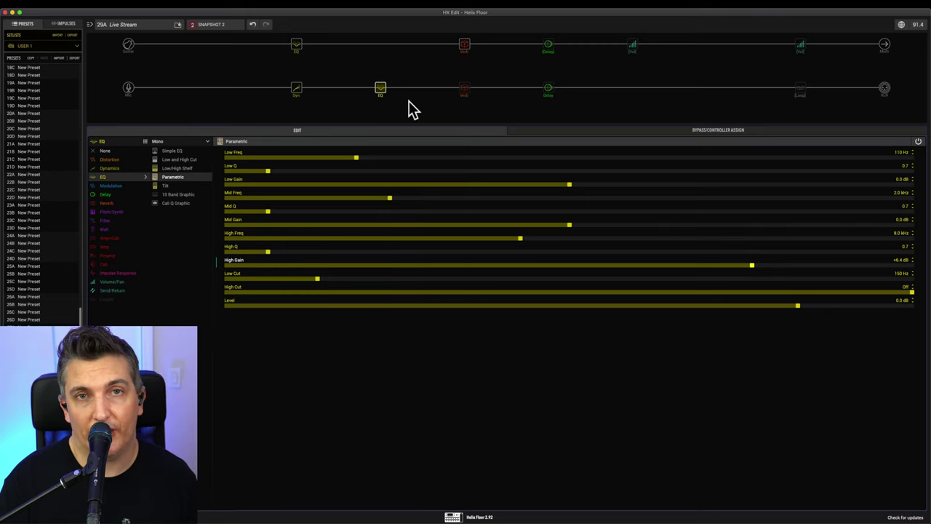
- Switch on the Plate reverb at 15% Mix, then select the Simple Delay block
click(464, 89)
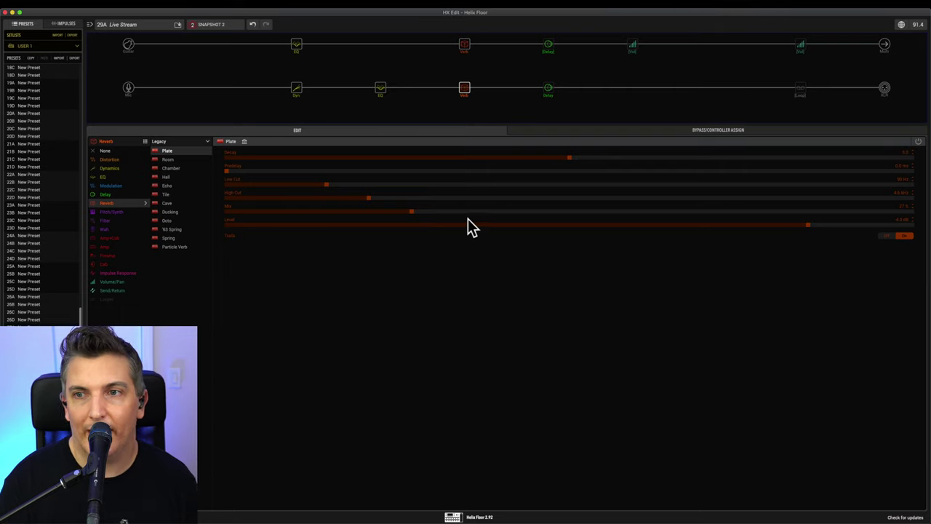
click(918, 142)
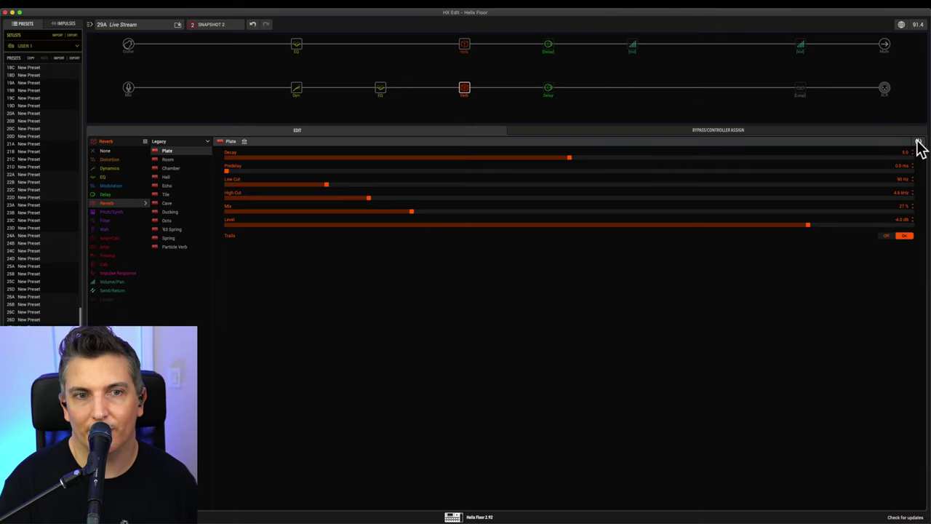
click(809, 225)
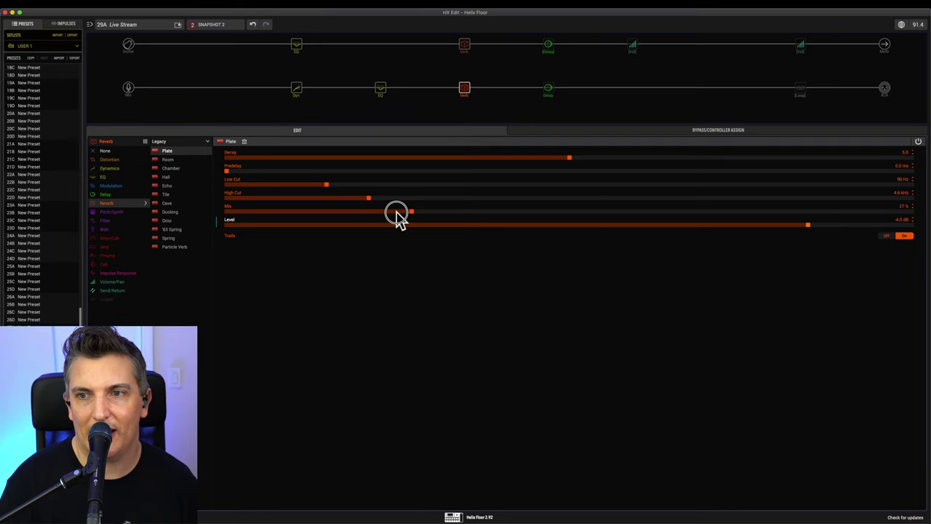
drag(397, 213, 333, 216)
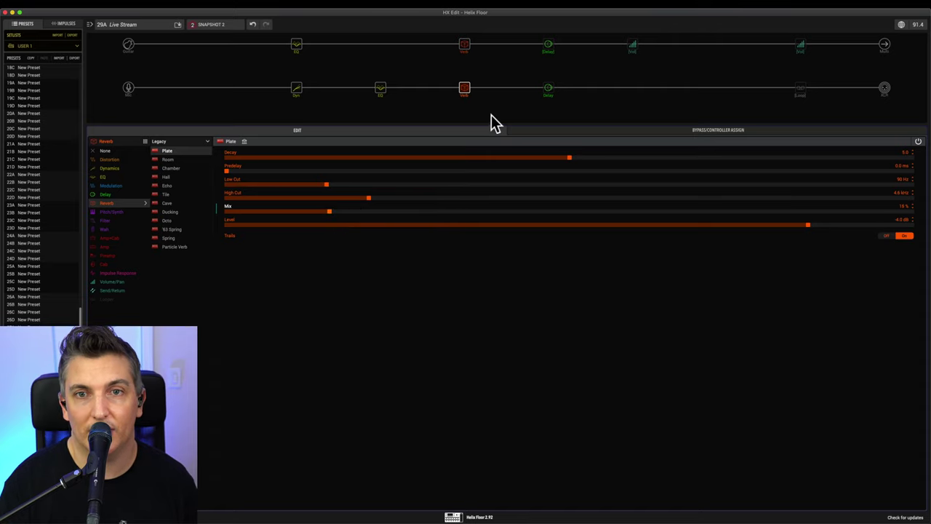
click(548, 88)
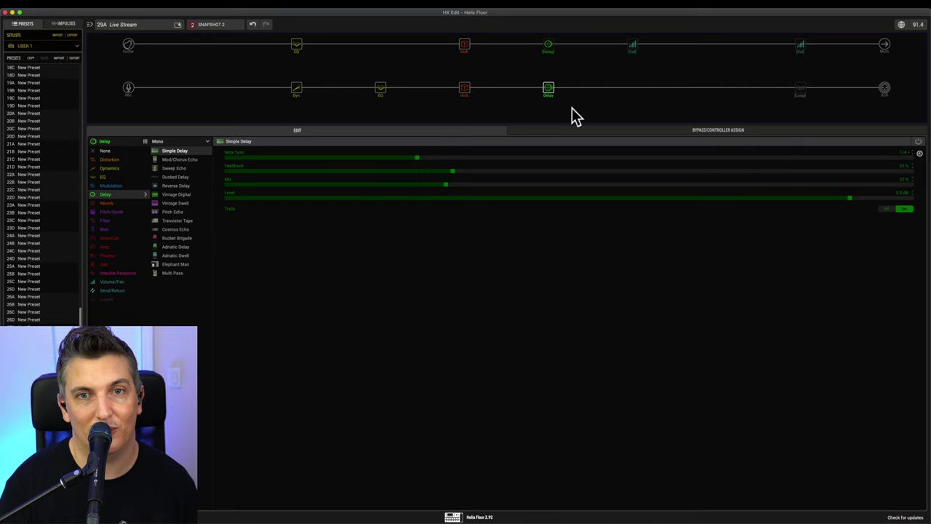
click(548, 88)
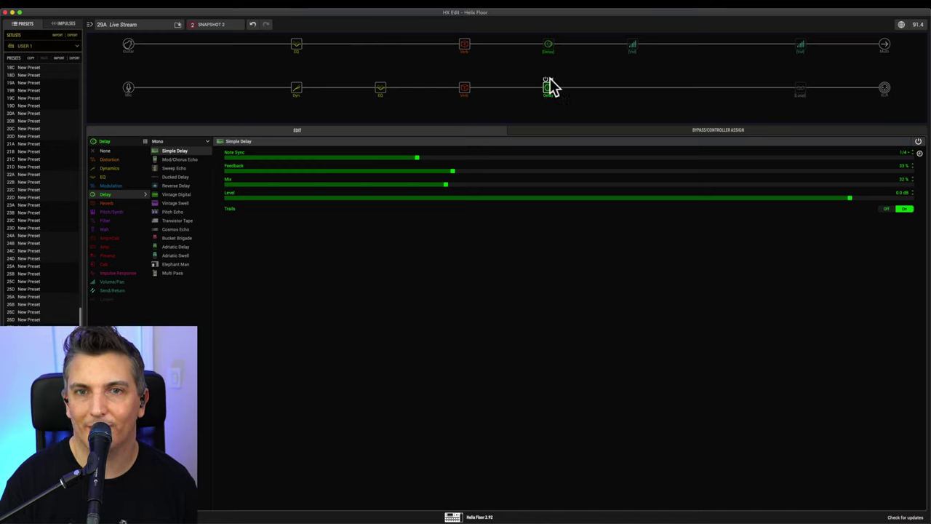
click(546, 82)
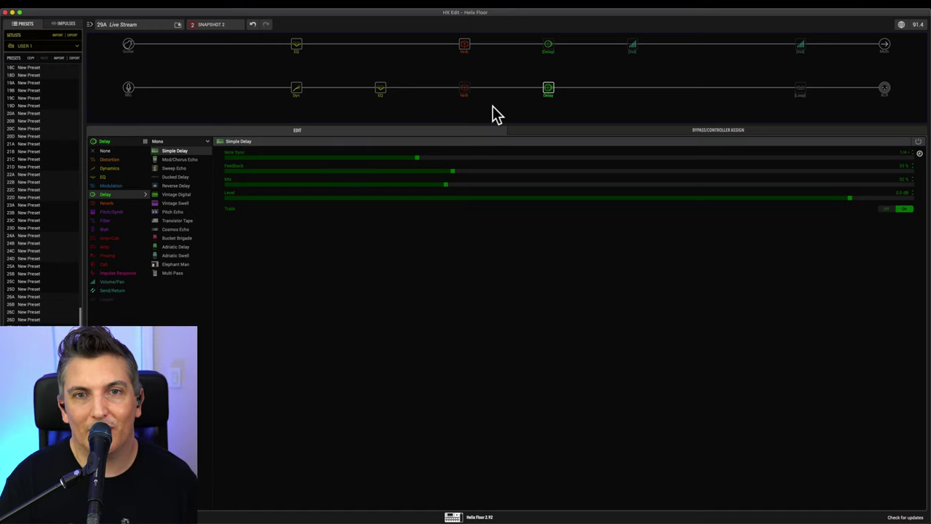
mouse_move(490, 91)
mouse_move(550, 94)
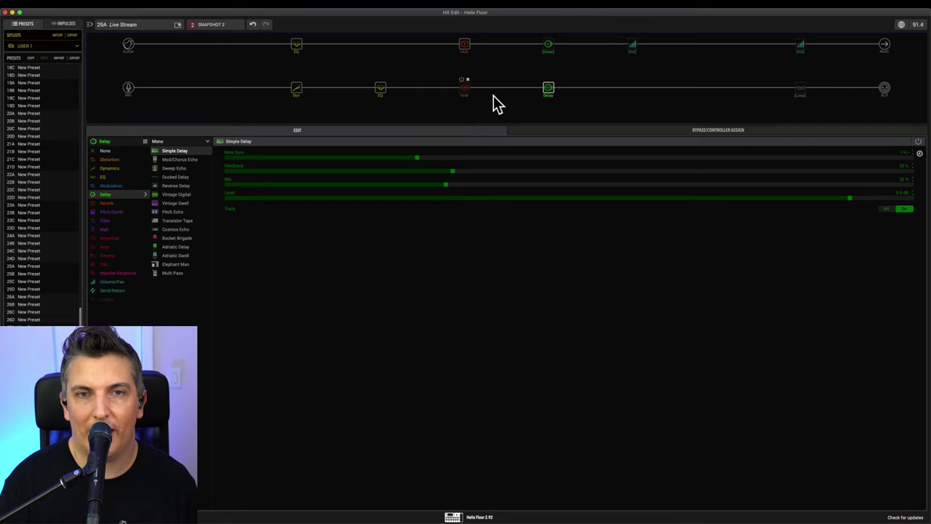
- Move the Plate reverb and Simple Delay onto a parallel branch and set the reverb Mix to 100%
drag(467, 96, 464, 110)
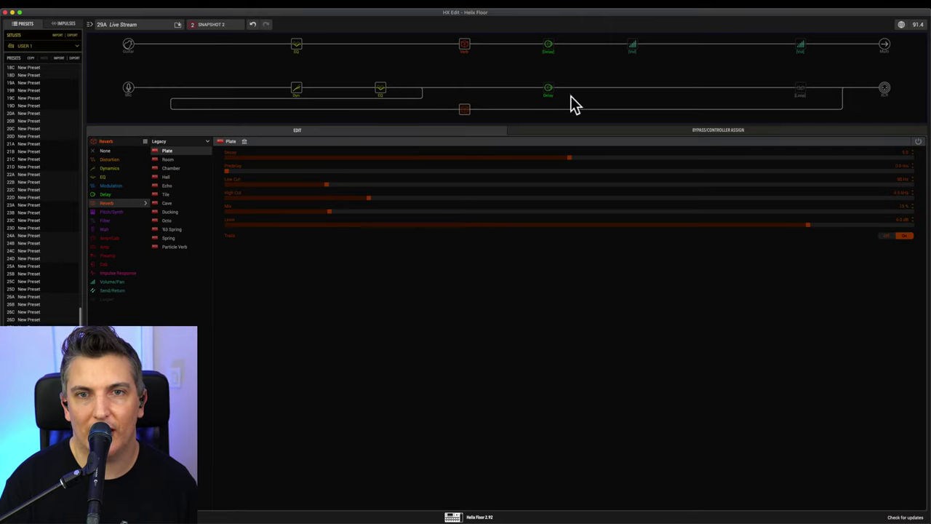
drag(550, 94, 553, 114)
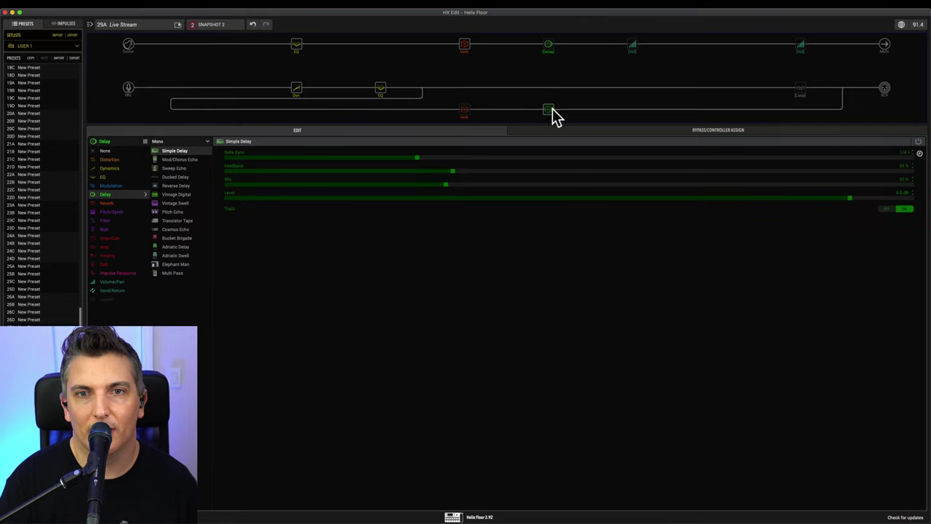
click(463, 110)
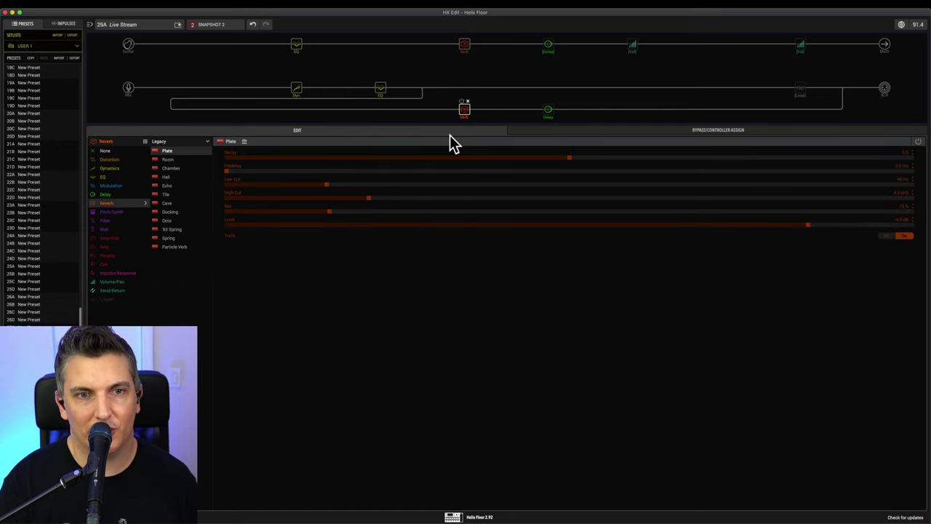
drag(329, 211, 919, 214)
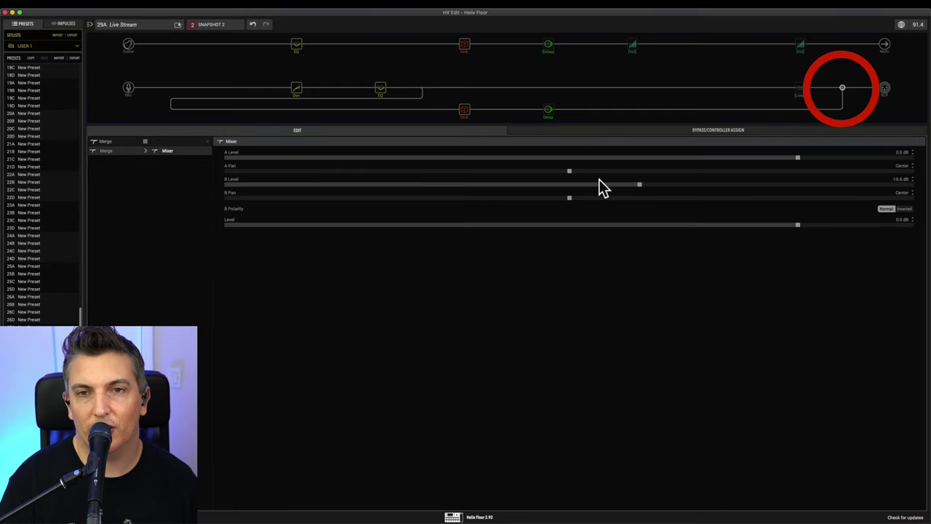
- Set the merge Mixer's B Level to about -33 dB, leaving path A at 0.0 dB
click(646, 185)
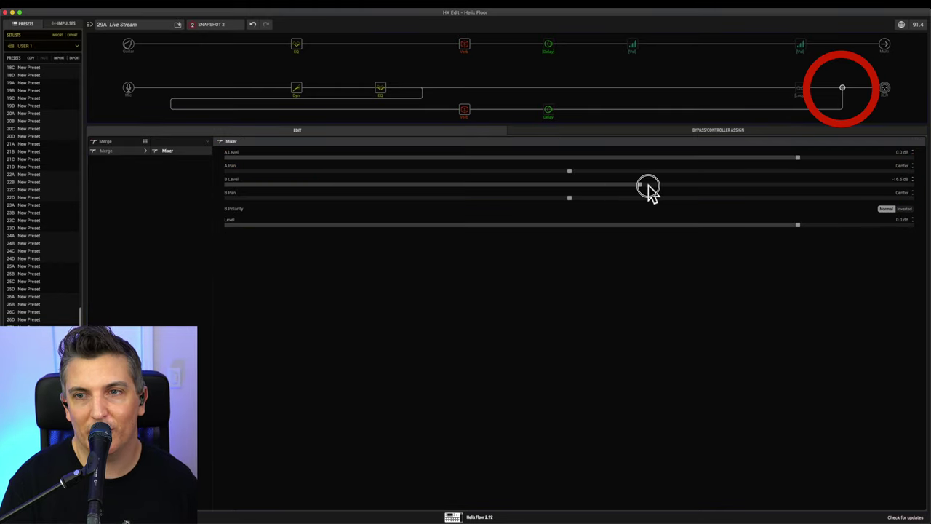
click(802, 186)
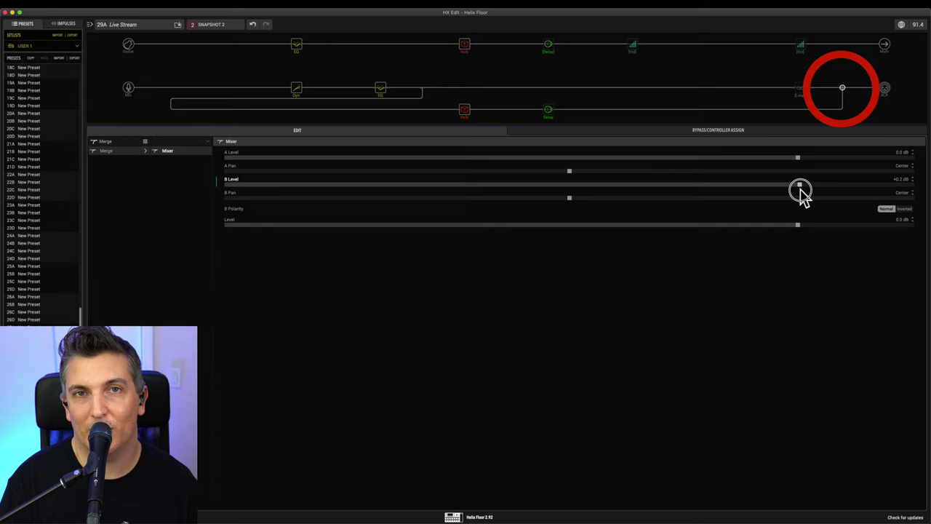
drag(800, 186, 535, 187)
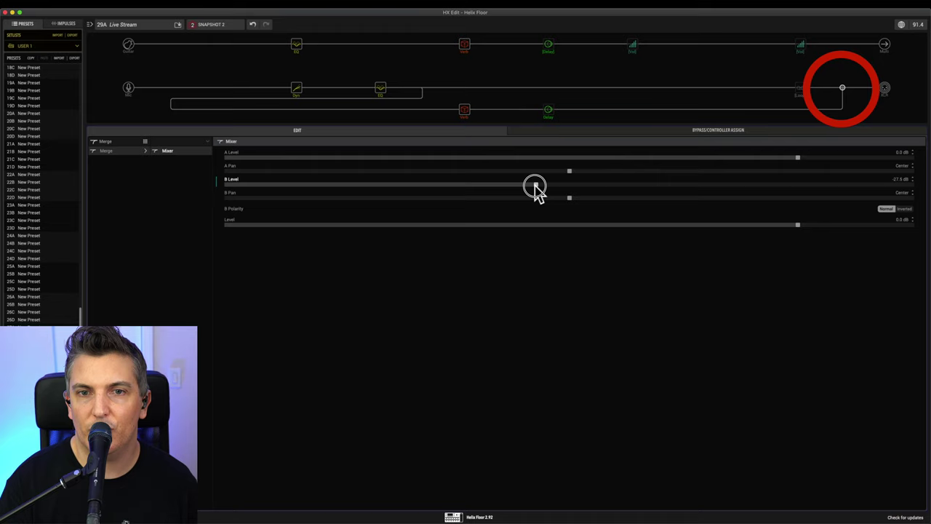
drag(535, 188, 484, 187)
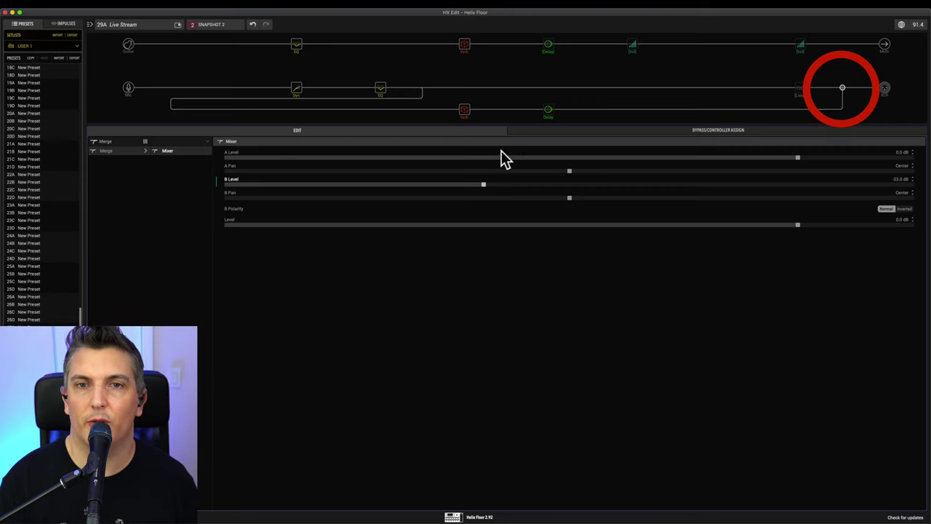
- Show the parallel-branch Simple Delay settings and bypass the branch's Plate reverb
click(545, 110)
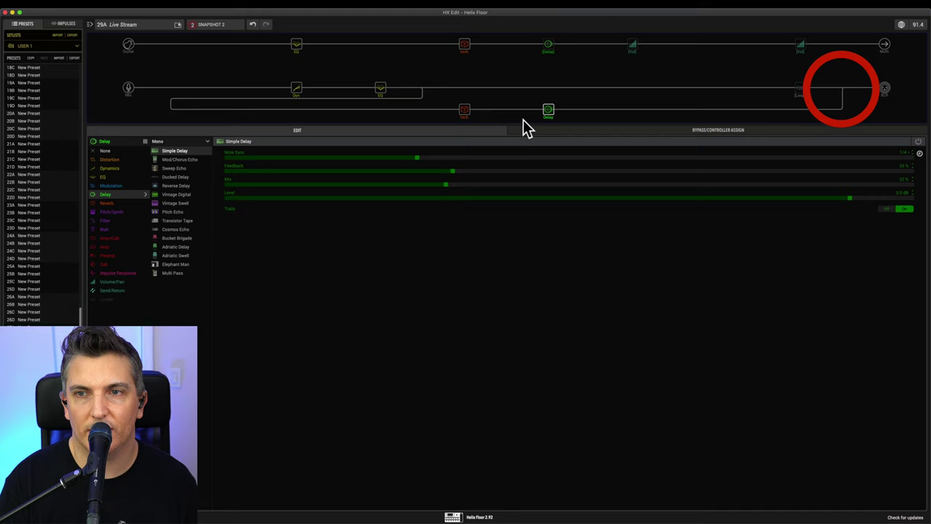
mouse_move(547, 113)
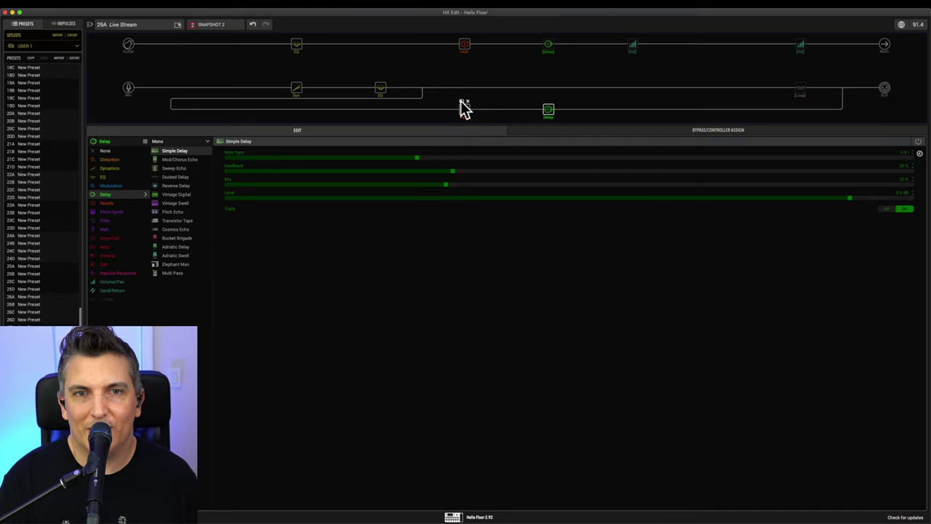
click(461, 102)
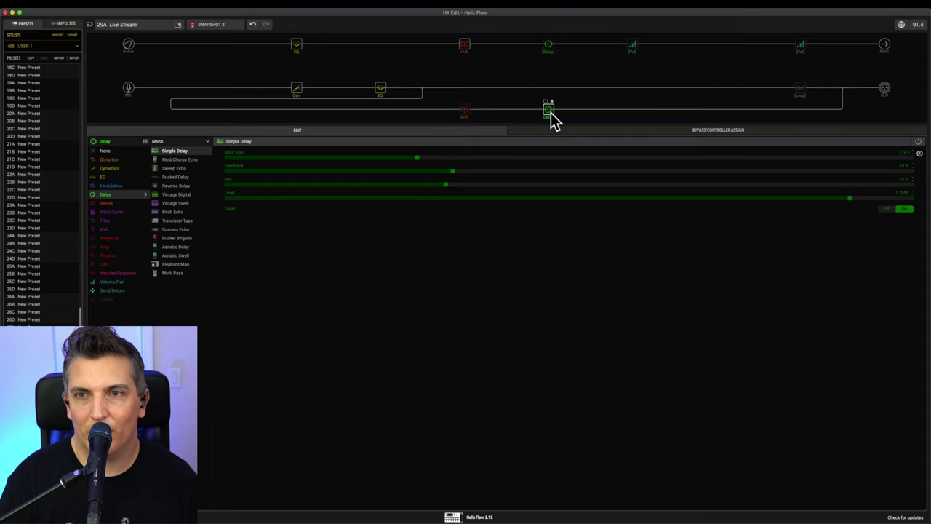
- Move the reverb and delay back onto the main Mic path and switch the Plate reverb on
drag(464, 110, 471, 90)
drag(549, 112, 548, 92)
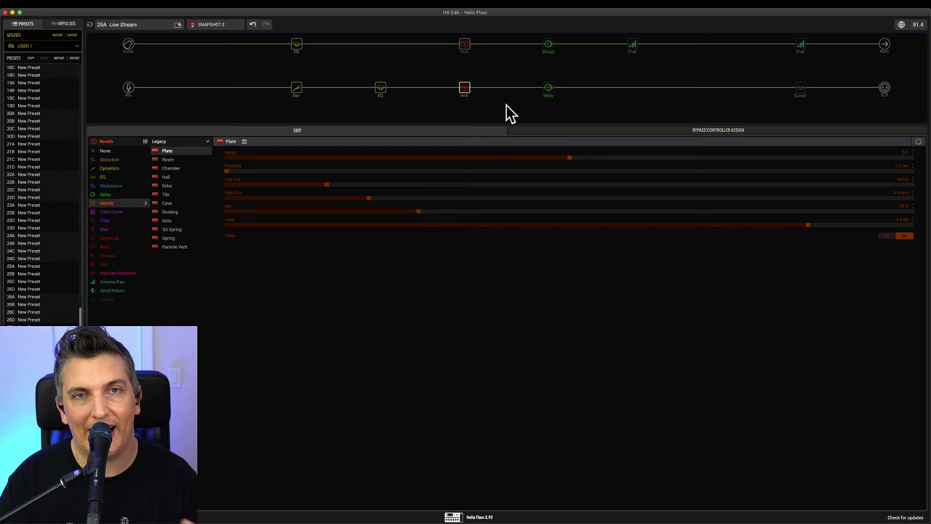
mouse_move(470, 85)
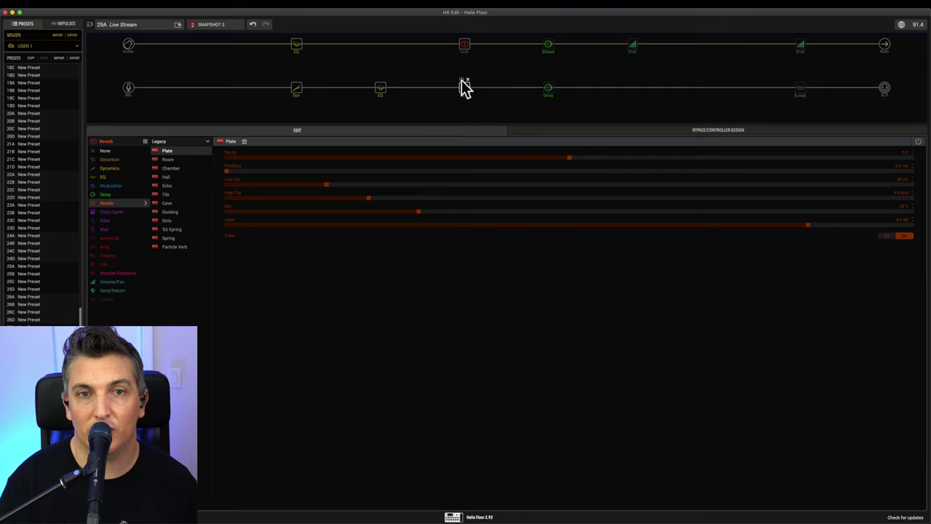
click(461, 81)
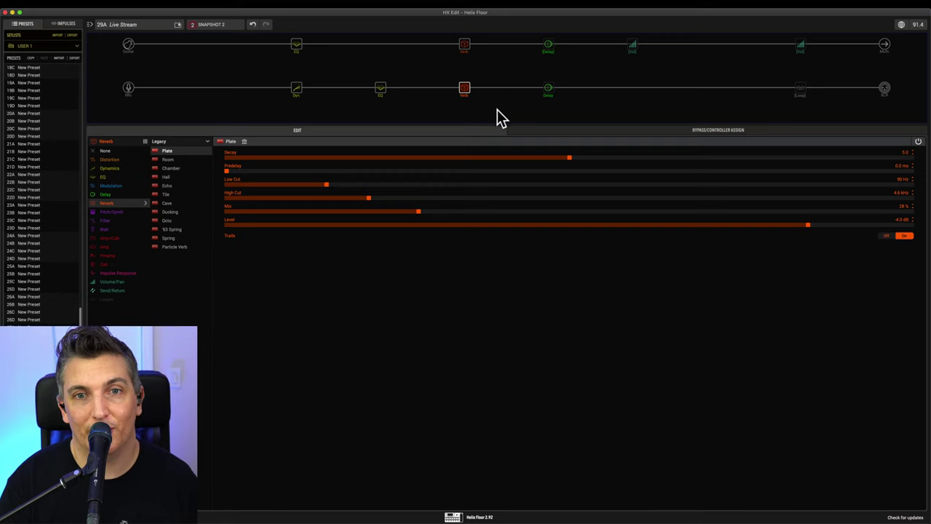
mouse_move(466, 94)
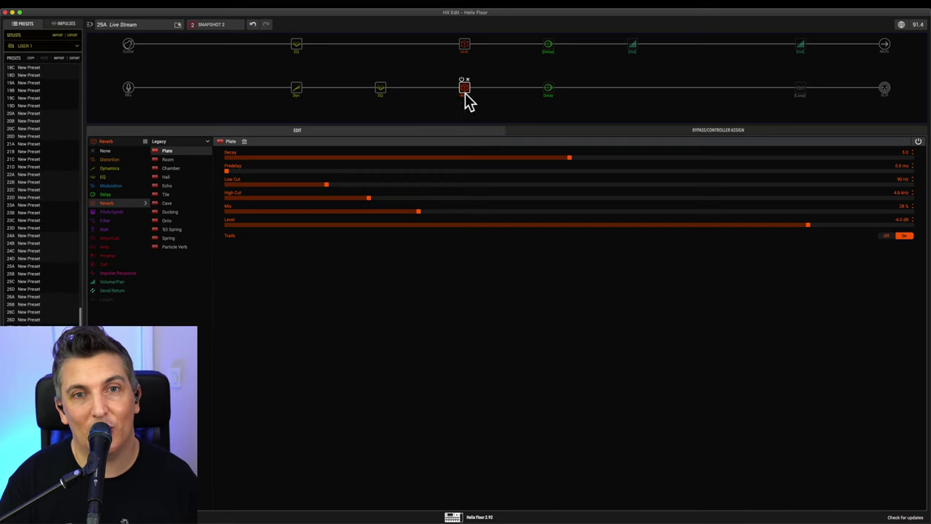
- Toggle the main-path Plate reverb off, on and off again, then select the 1 Switch Looper
click(461, 80)
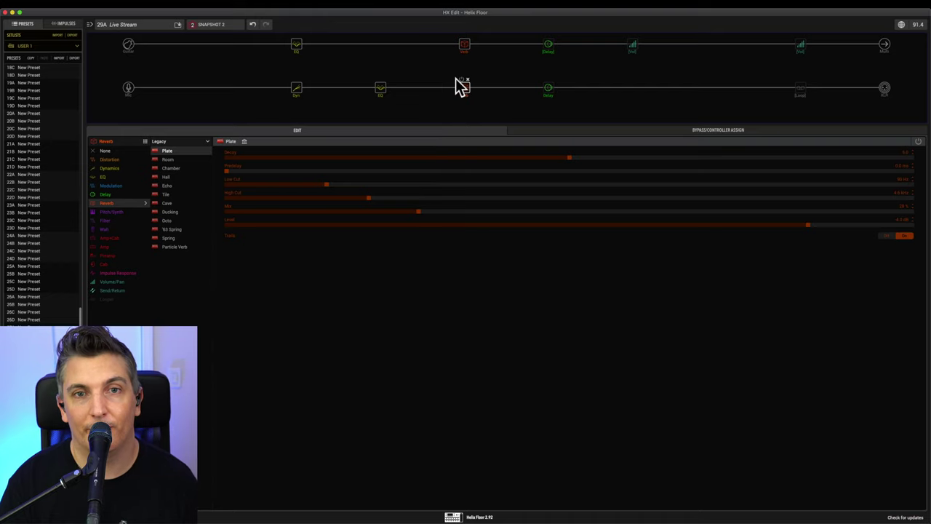
click(461, 80)
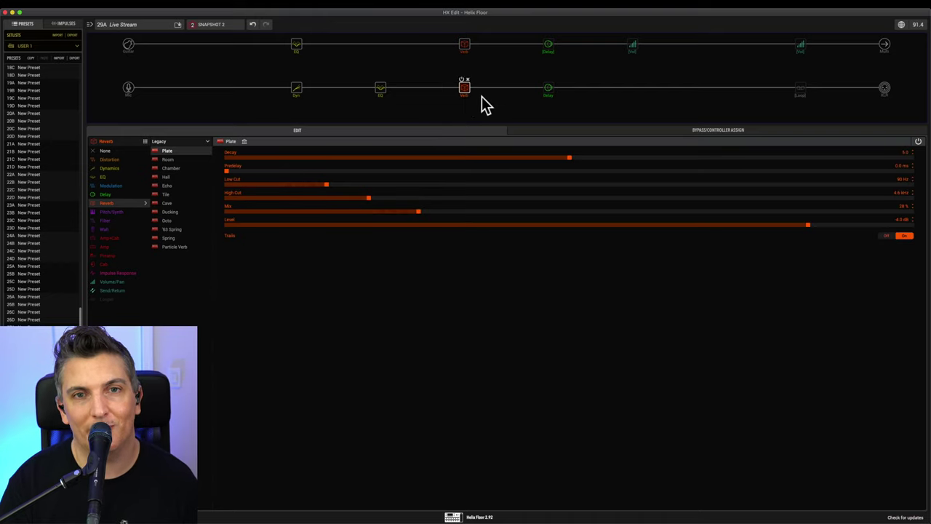
click(461, 80)
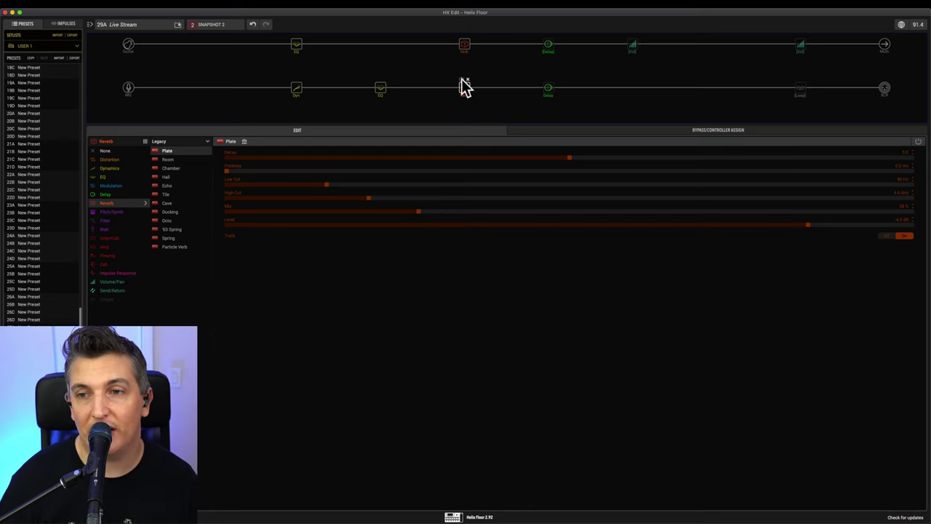
drag(464, 86, 464, 87)
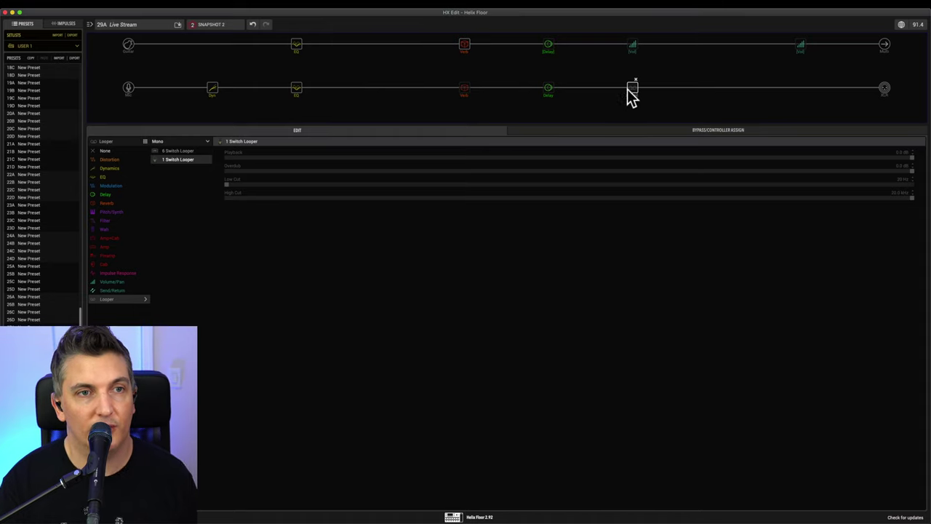
- Drag the looper toward the chain start, then drop it after the Delay before the output
drag(631, 88, 197, 91)
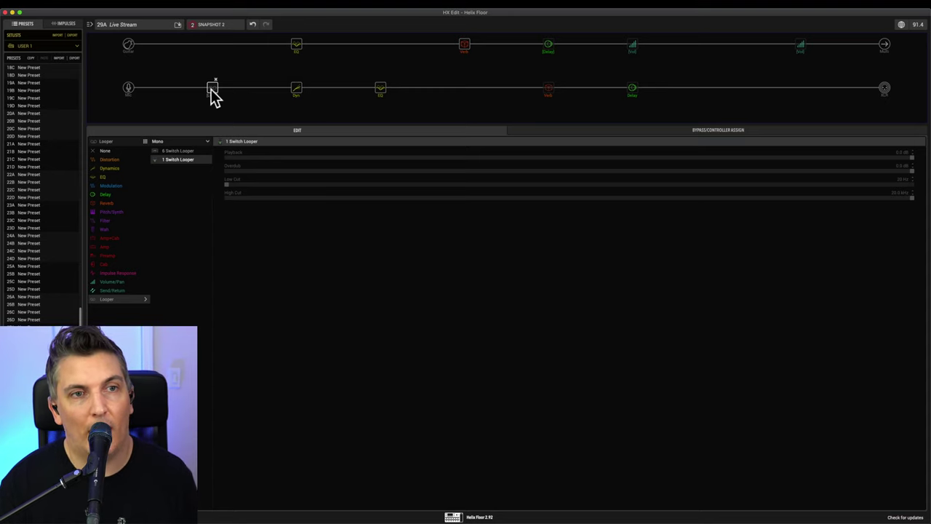
drag(212, 93, 713, 93)
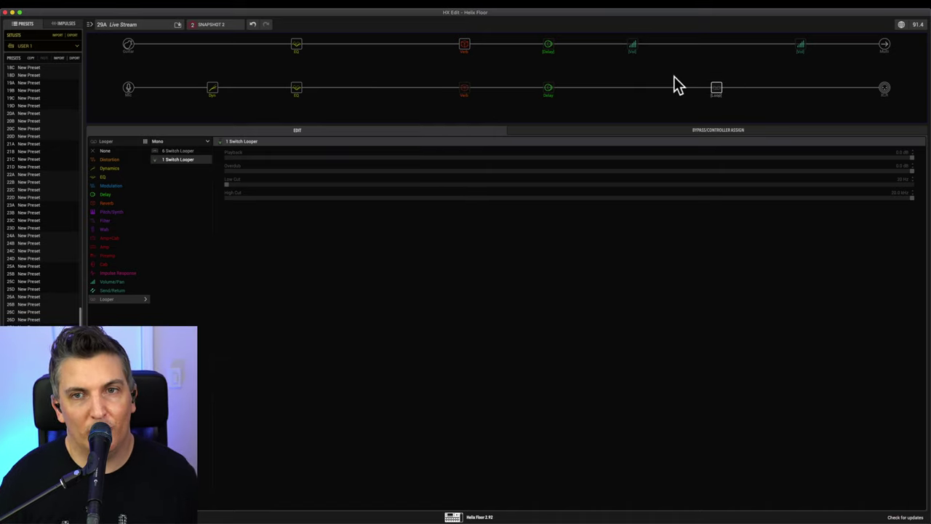
- Show the Mic path's XLR output block settings: Pan Center, Level 0.0 dB
click(884, 88)
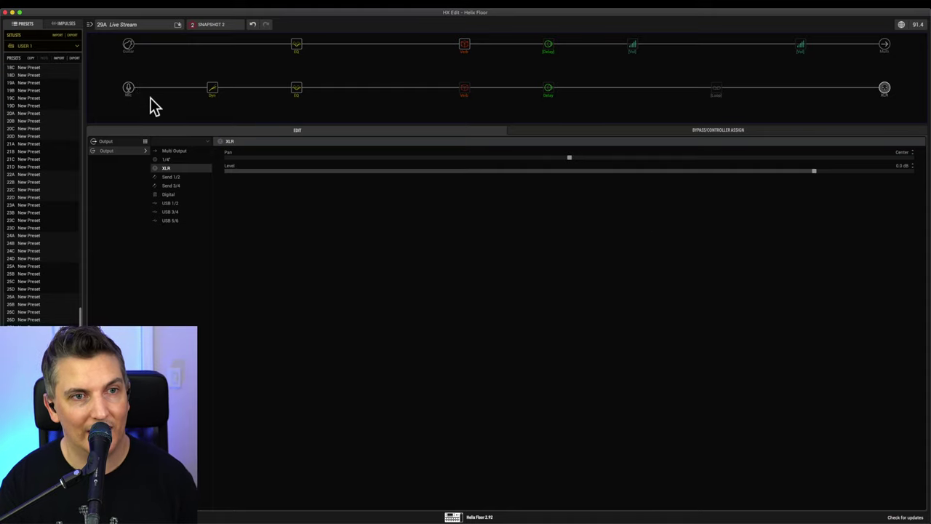
- Open the Mic input block's settings and toggle its Input Gate switch (threshold -48.0 dB, decay 500 ms)
click(128, 88)
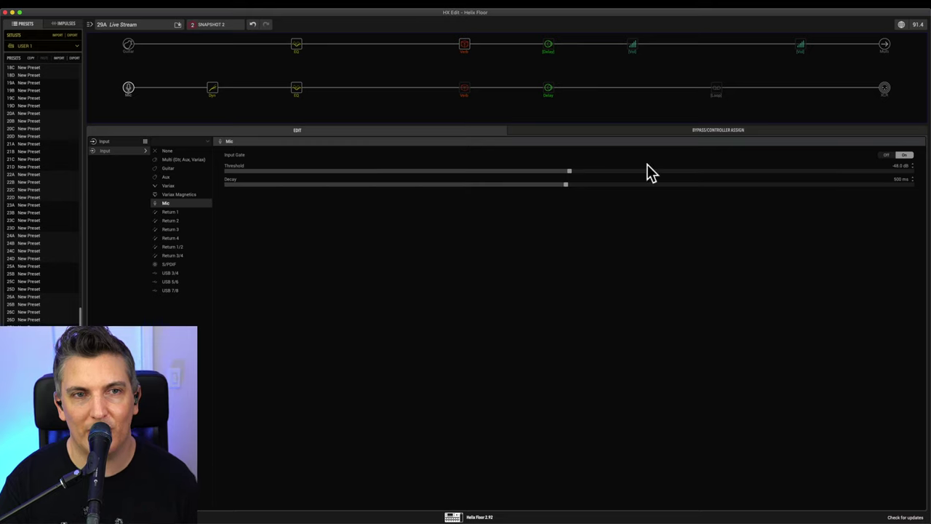
click(888, 154)
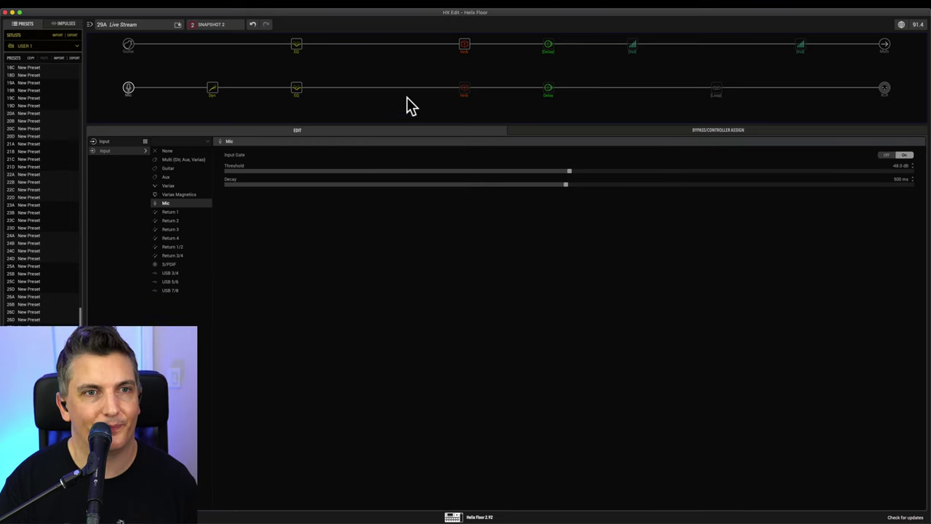